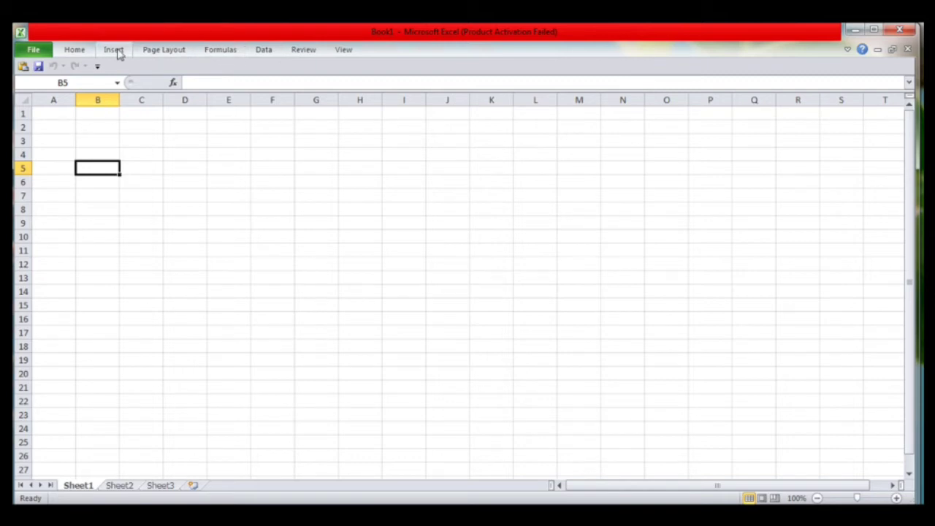
- Temporarily show the Home and Insert commands while the ribbon is collapsed
{"action": "left_click", "coordinate": [70, 53]}
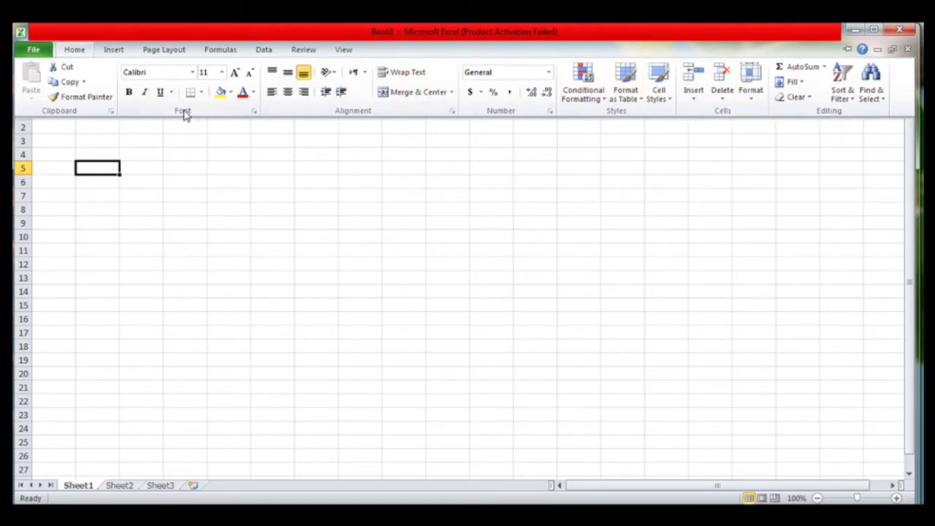
{"action": "left_click", "coordinate": [113, 52]}
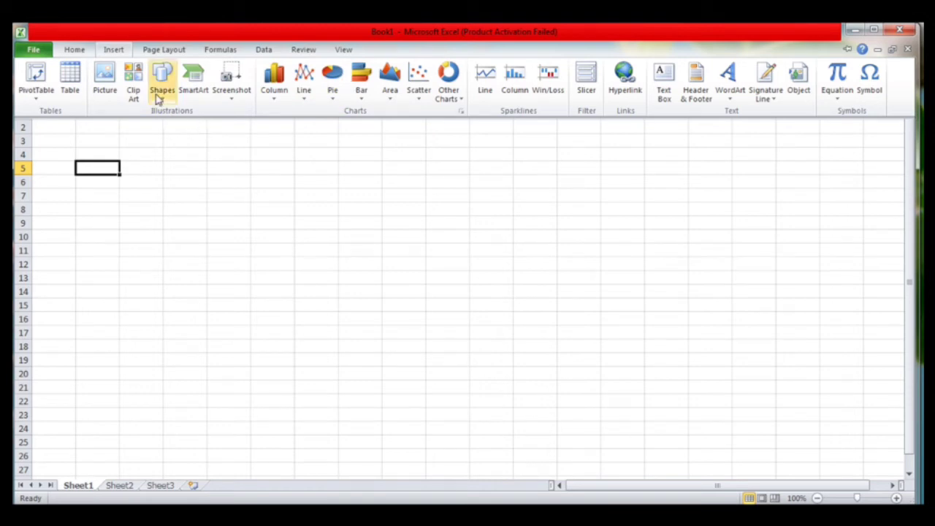
{"action": "left_click", "coordinate": [110, 139]}
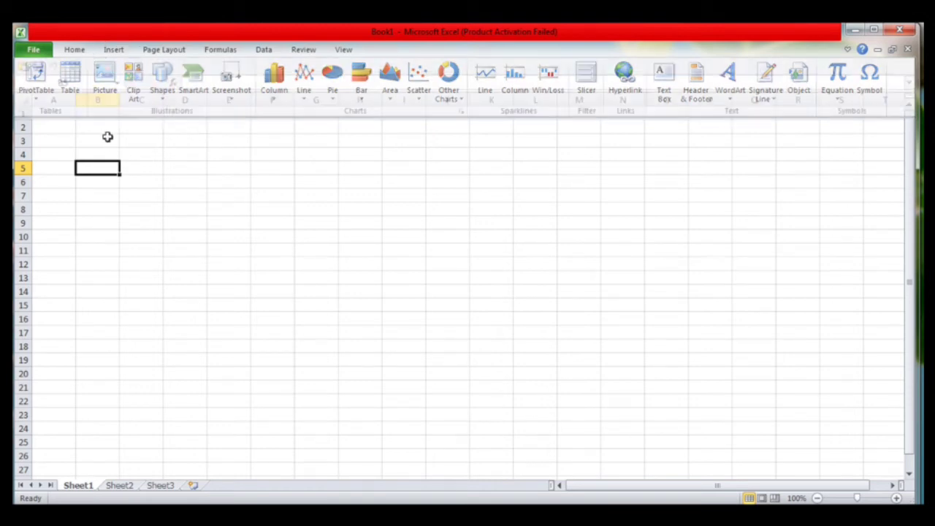
{"action": "left_click", "coordinate": [75, 51]}
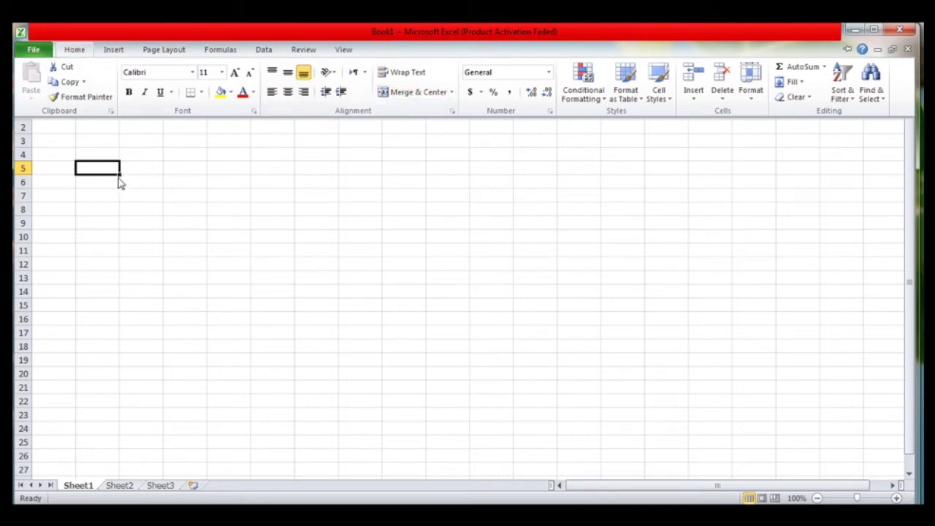
{"action": "left_click", "coordinate": [189, 216]}
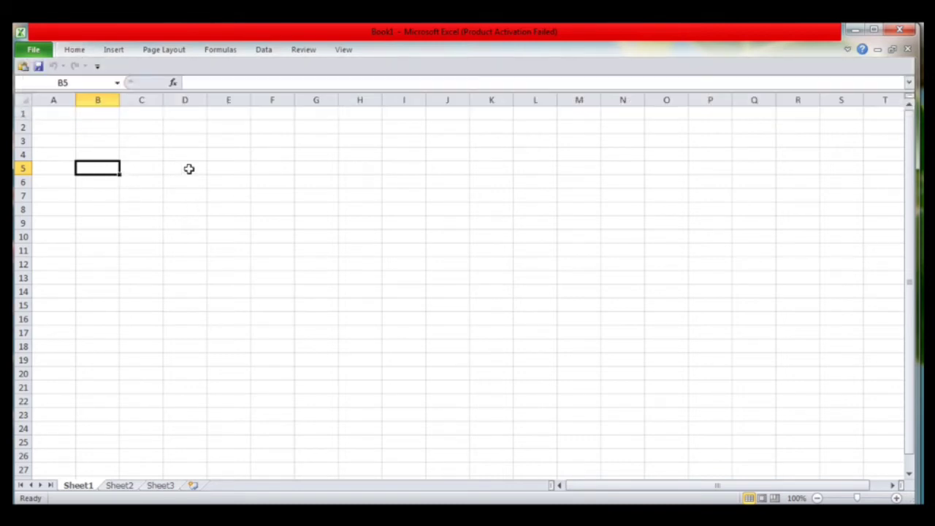
- Uncheck Minimize the Ribbon so the ribbon stays expanded, then view the Insert commands
{"action": "right_click", "coordinate": [81, 55]}
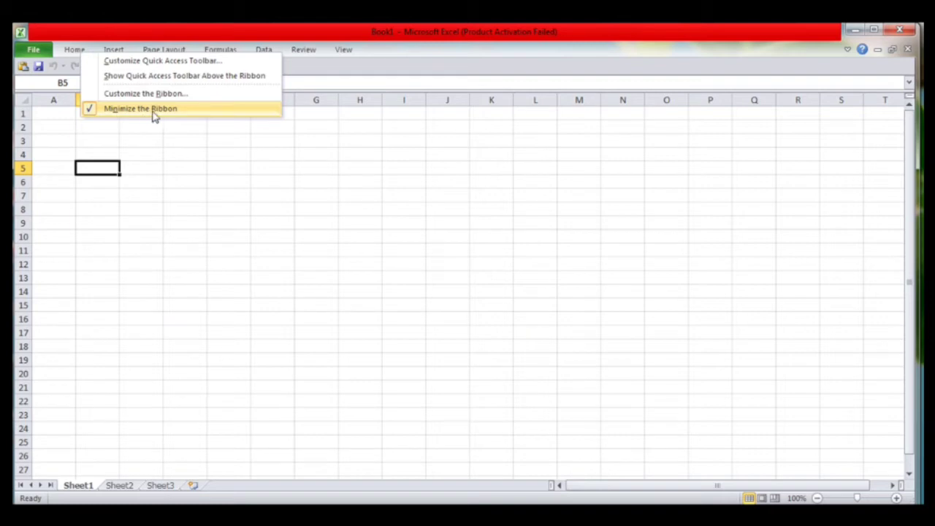
{"action": "left_click", "coordinate": [91, 116]}
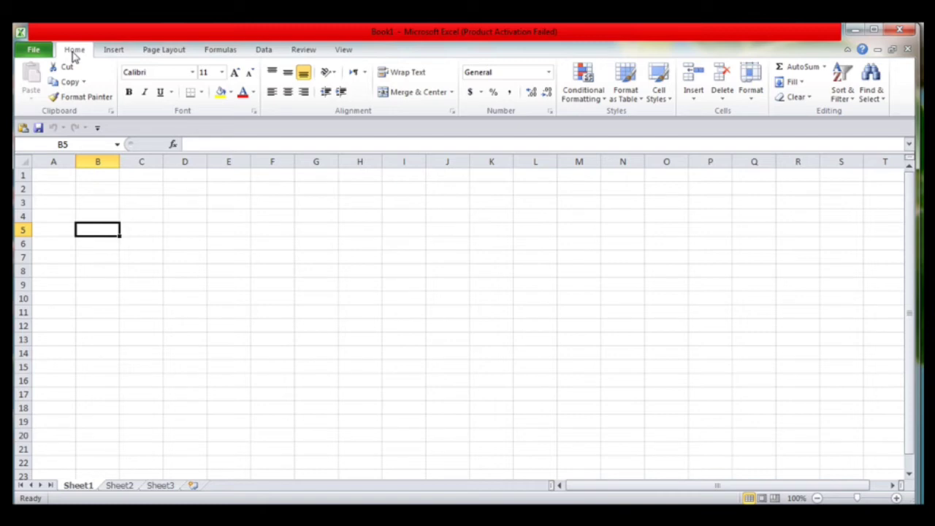
{"action": "right_click", "coordinate": [73, 55]}
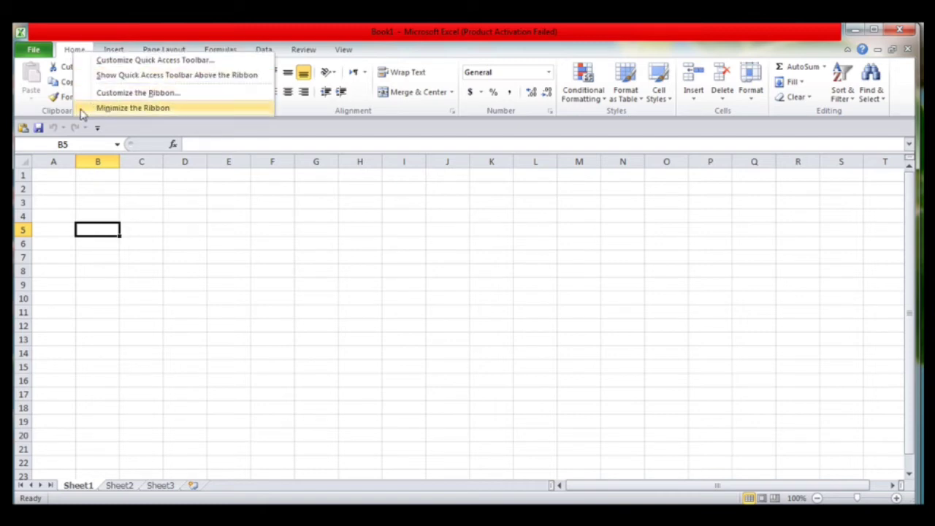
{"action": "left_click", "coordinate": [98, 108]}
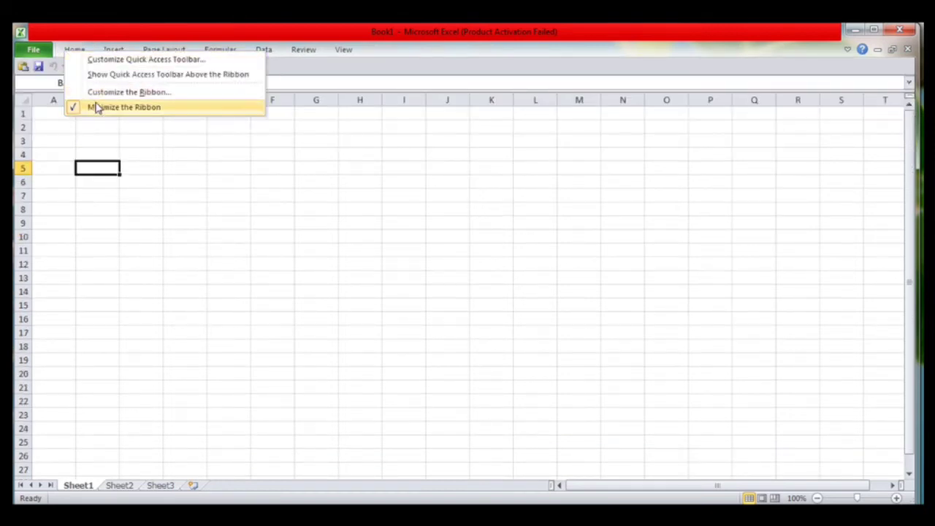
{"action": "left_click", "coordinate": [123, 108]}
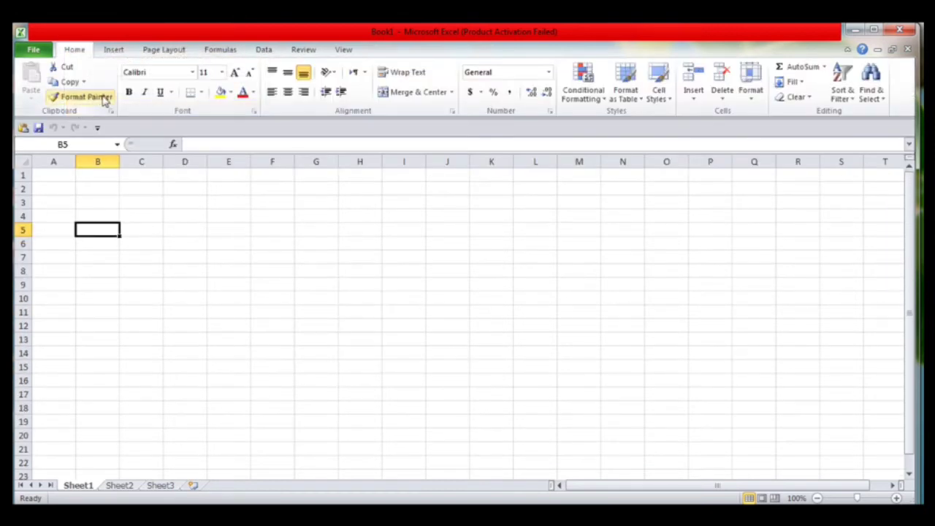
{"action": "left_click", "coordinate": [108, 52]}
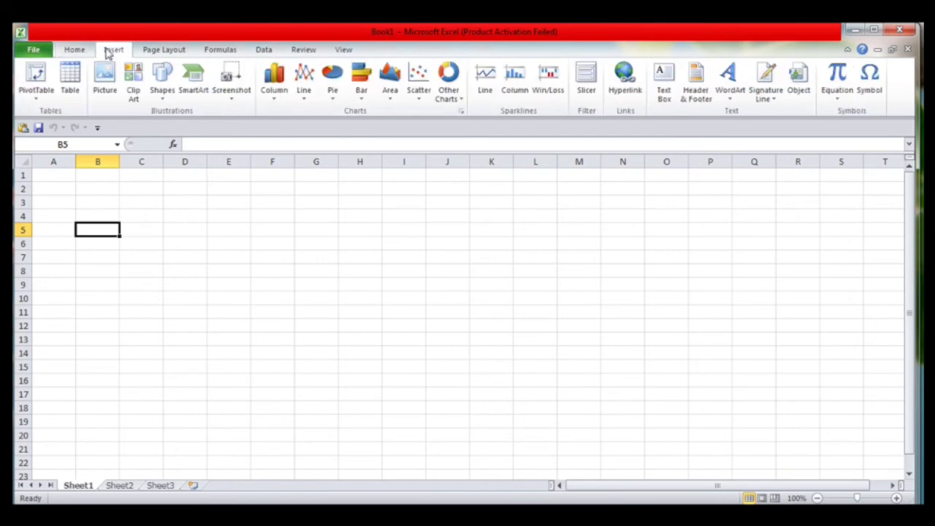
{"action": "scroll", "coordinate": [151, 54], "scroll_direction": "up", "scroll_amount": 1}
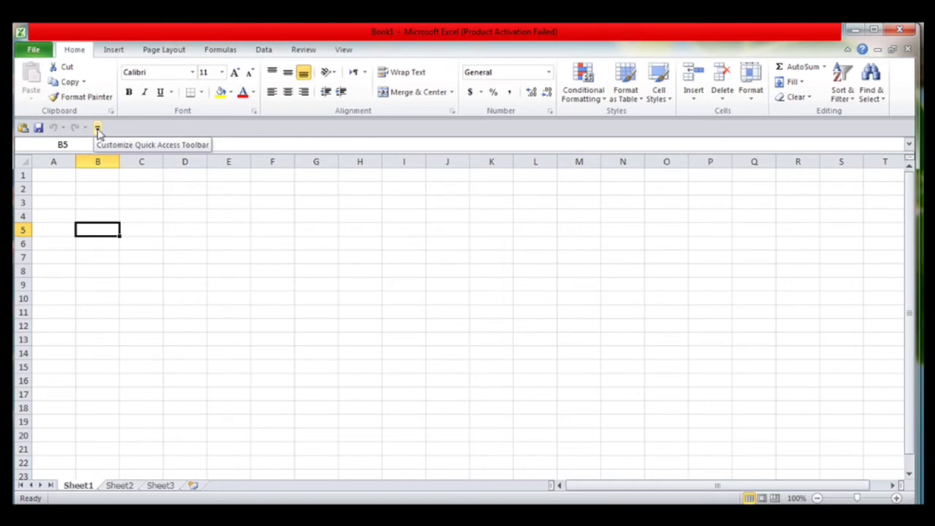
- Add Copy to the Quick Access Toolbar via More Commands, beside Save, Undo and Redo
{"action": "left_click", "coordinate": [97, 128]}
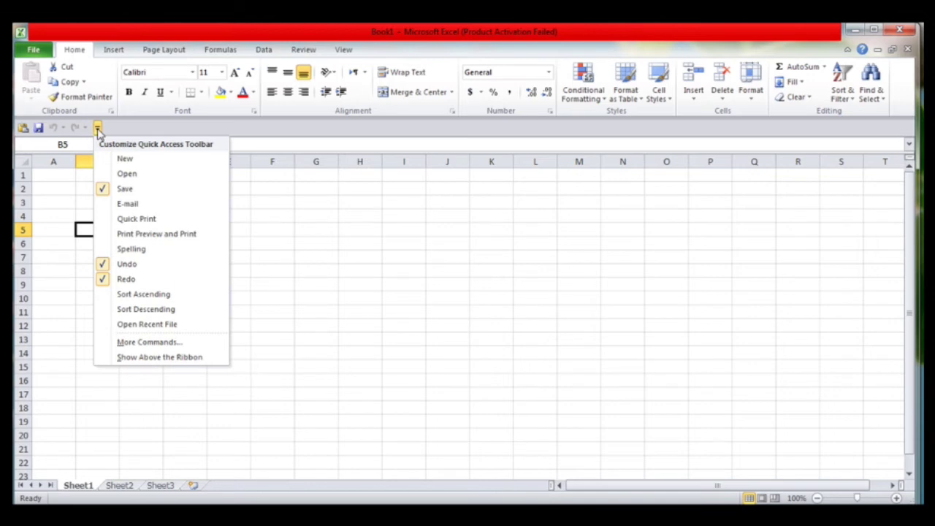
{"action": "left_click", "coordinate": [143, 343]}
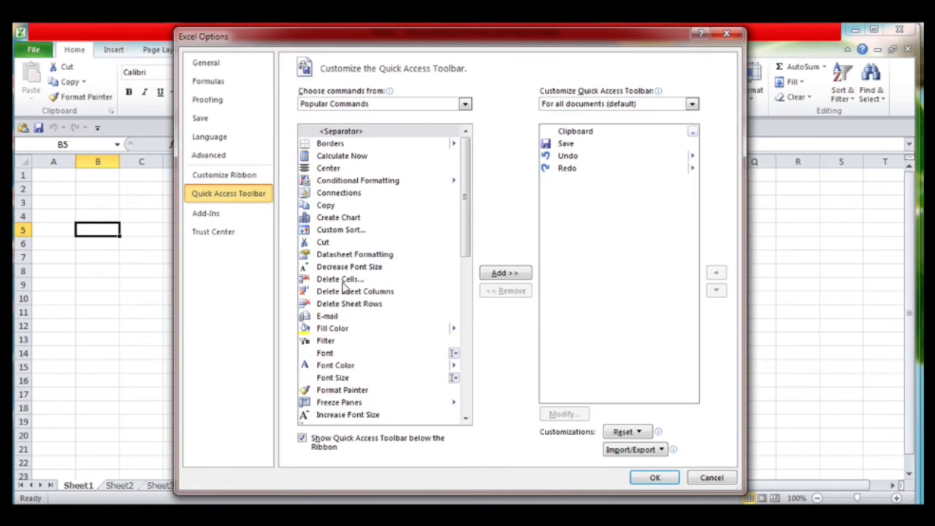
{"action": "left_click", "coordinate": [330, 208]}
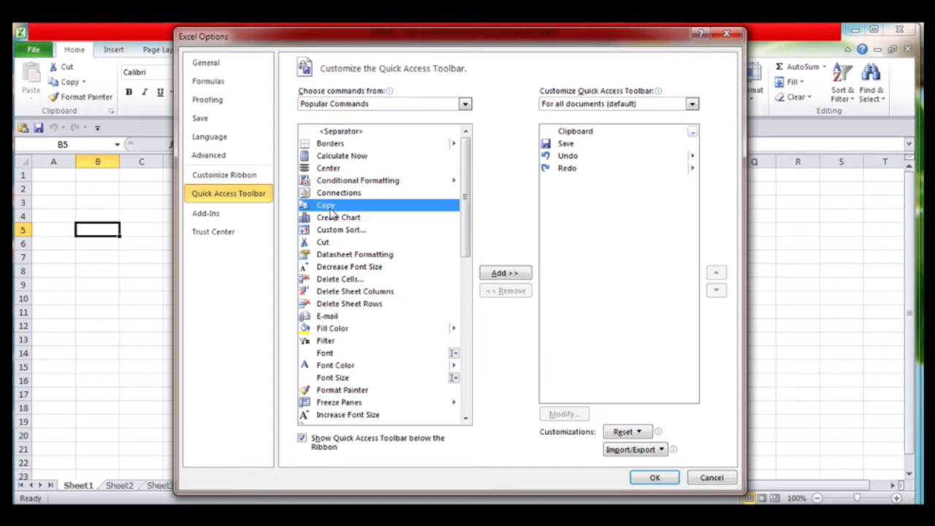
{"action": "left_click", "coordinate": [503, 274]}
{"action": "left_click", "coordinate": [655, 477]}
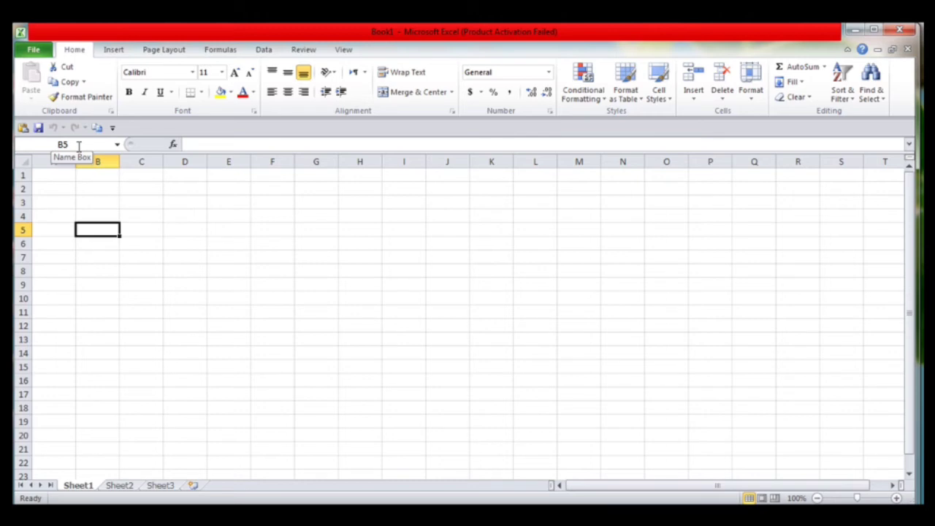
{"action": "left_click", "coordinate": [49, 174]}
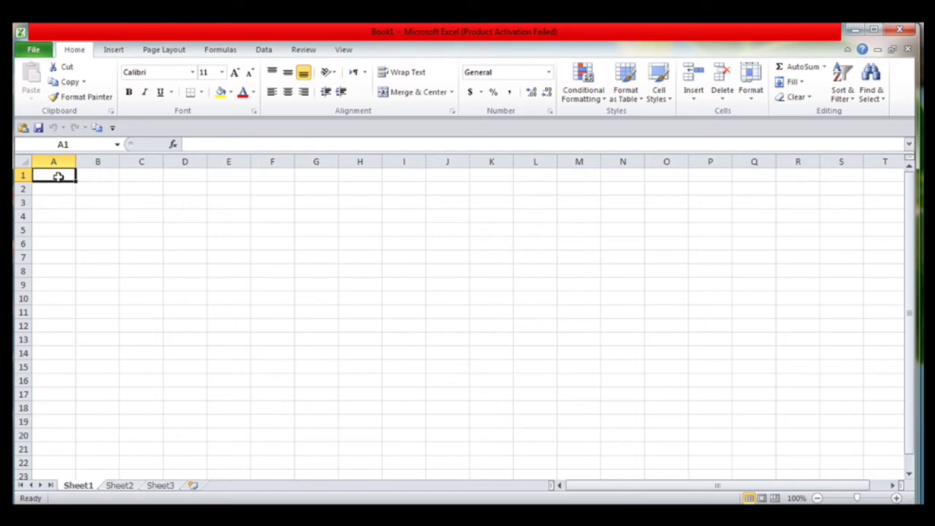
{"action": "left_click", "coordinate": [87, 173]}
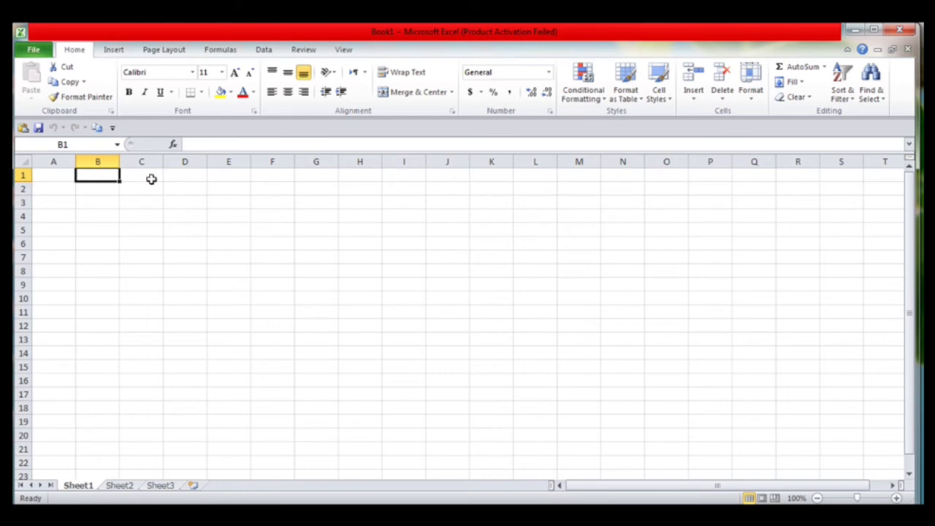
{"action": "left_click", "coordinate": [157, 241]}
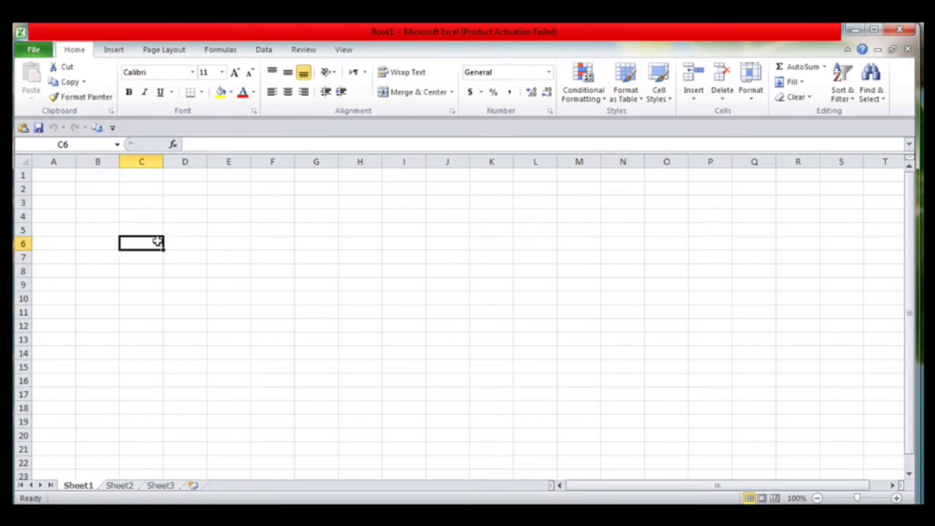
{"action": "left_click", "coordinate": [213, 243]}
{"action": "left_click", "coordinate": [208, 284]}
{"action": "left_click", "coordinate": [189, 301]}
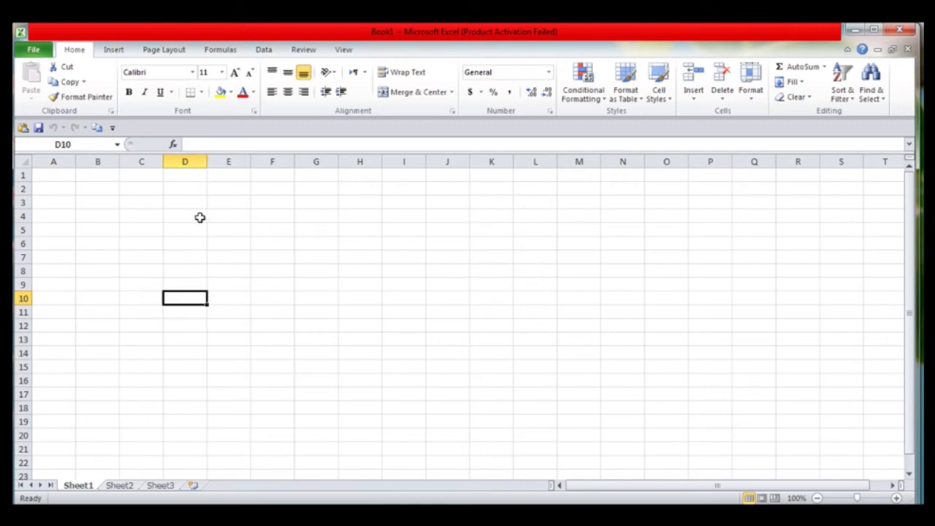
{"action": "left_click", "coordinate": [71, 217]}
{"action": "left_click", "coordinate": [105, 230]}
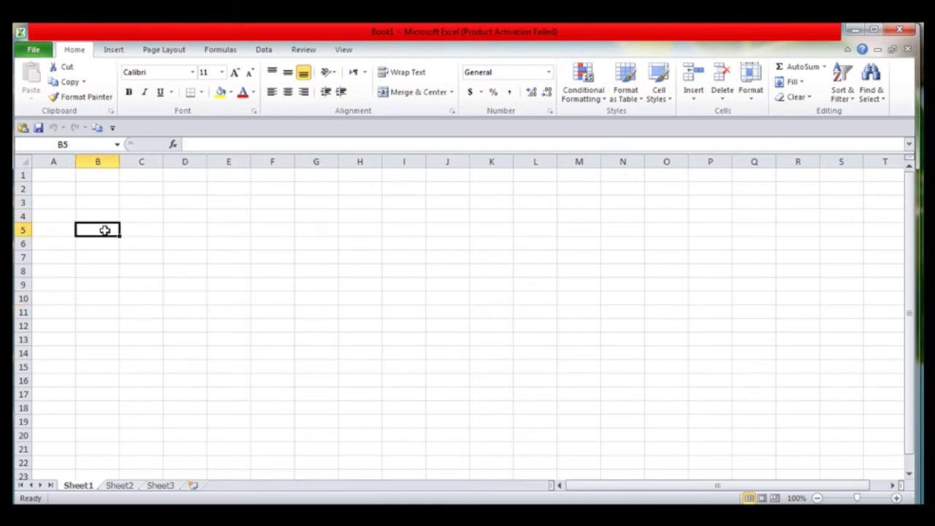
- Enter the text 'ssssssssss' into cell B5 of Sheet1
{"action": "type", "text": "sssssss"}
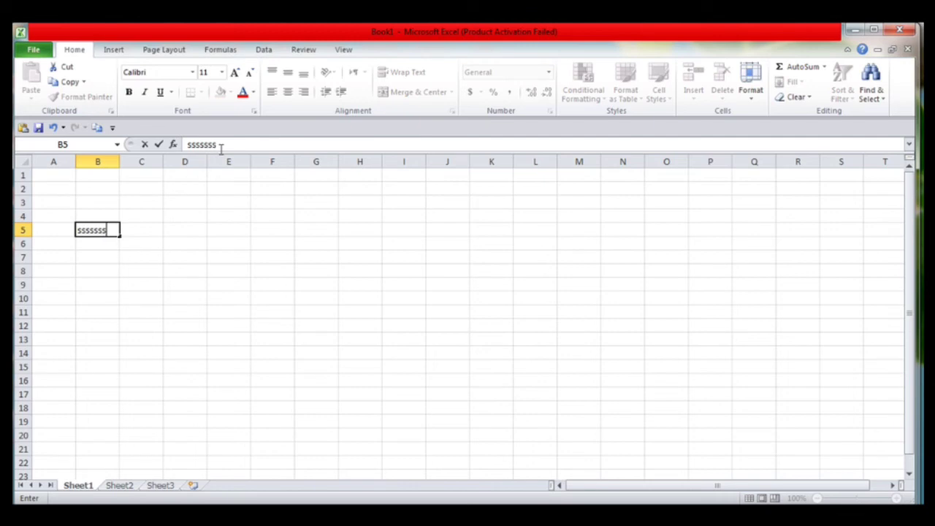
{"action": "type", "text": "sss"}
{"action": "key", "text": "Return"}
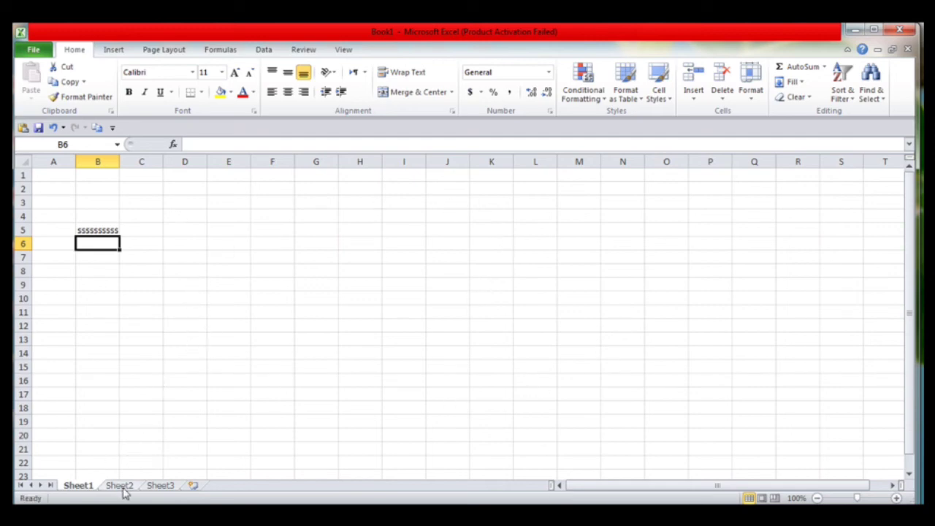
- Visit Sheet2 and Sheet3, then insert three new worksheets, Sheet4 through Sheet6
{"action": "left_click", "coordinate": [121, 486]}
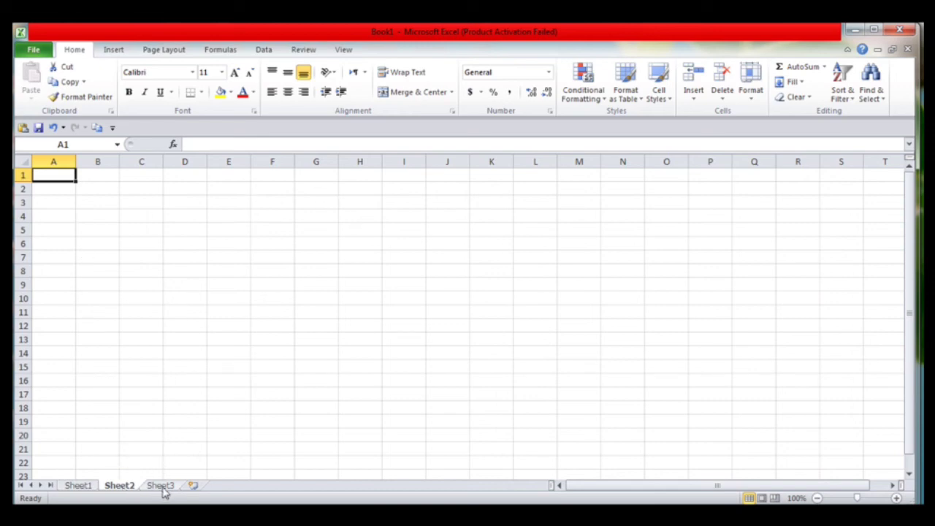
{"action": "left_click", "coordinate": [163, 487]}
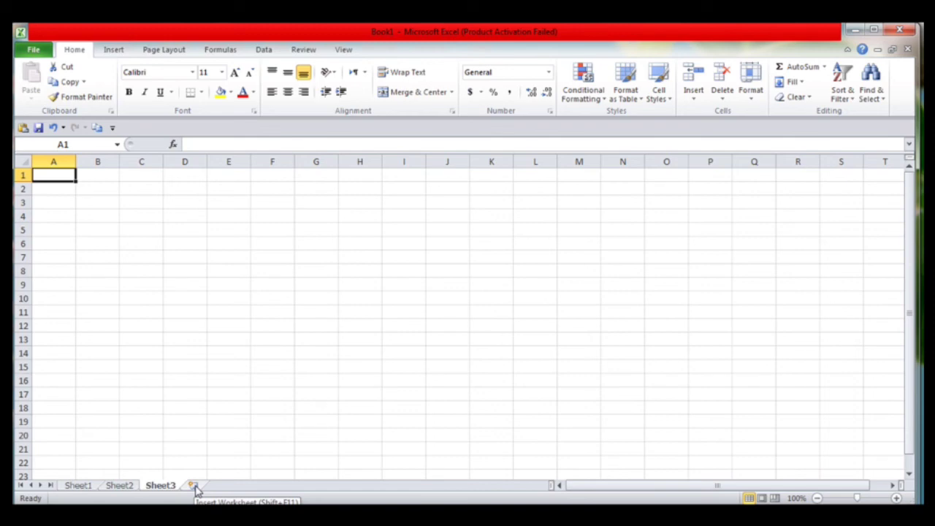
{"action": "left_click", "coordinate": [195, 487]}
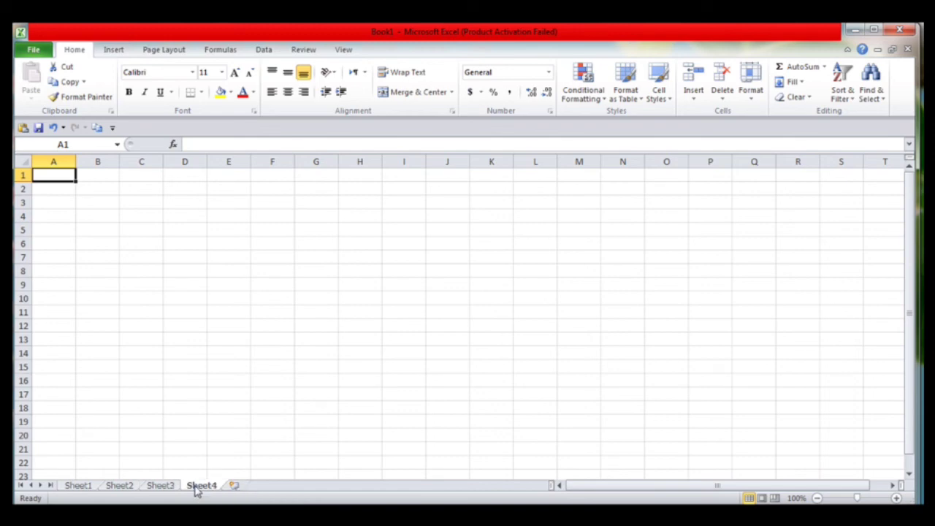
{"action": "left_click", "coordinate": [234, 486]}
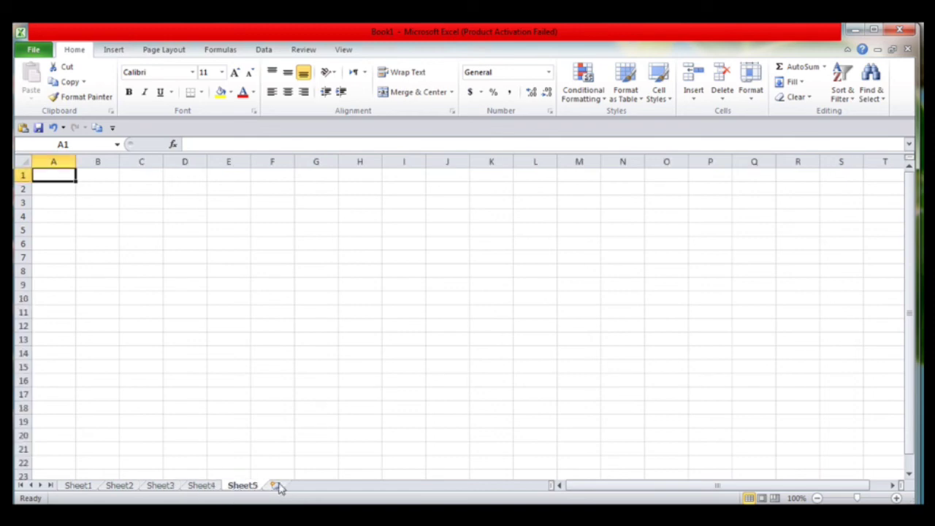
{"action": "left_click", "coordinate": [276, 486]}
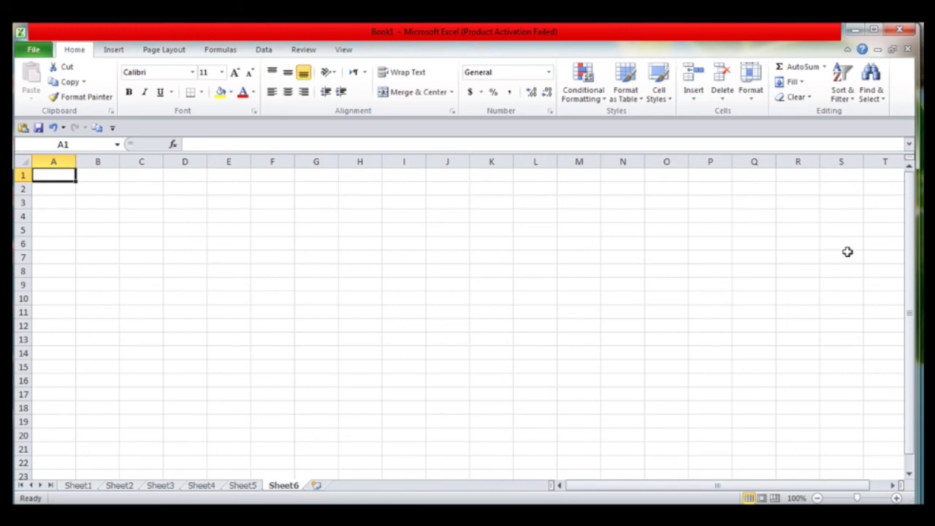
{"action": "mouse_move", "coordinate": [912, 267]}
{"action": "left_mouse_down"}
{"action": "mouse_move", "coordinate": [913, 284]}
{"action": "mouse_move", "coordinate": [915, 276]}
{"action": "left_mouse_up"}
{"action": "left_click", "coordinate": [909, 276]}
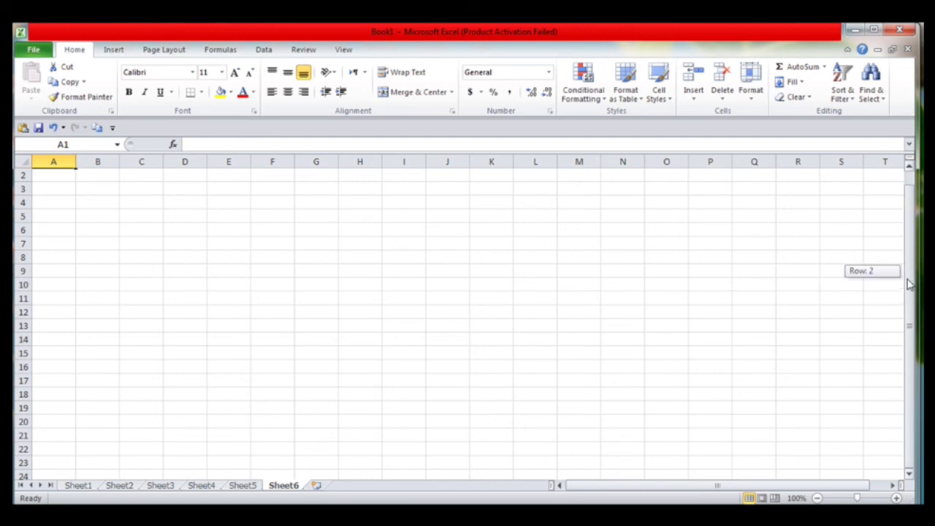
{"action": "mouse_move", "coordinate": [639, 489]}
{"action": "left_mouse_down"}
{"action": "mouse_move", "coordinate": [685, 493]}
{"action": "mouse_move", "coordinate": [645, 492]}
{"action": "left_mouse_up"}
{"action": "mouse_move", "coordinate": [913, 325]}
{"action": "left_mouse_down"}
{"action": "mouse_move", "coordinate": [911, 352]}
{"action": "mouse_move", "coordinate": [894, 325]}
{"action": "left_mouse_up"}
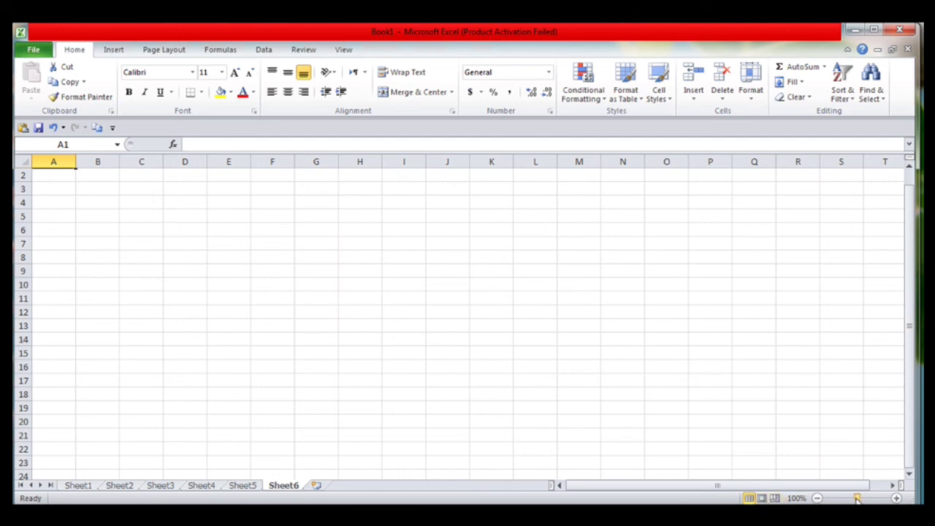
- Drag the status-bar zoom slider to enlarge Sheet6 to about 226%
{"action": "mouse_move", "coordinate": [857, 497]}
{"action": "left_mouse_down"}
{"action": "mouse_move", "coordinate": [865, 497]}
{"action": "mouse_move", "coordinate": [839, 498]}
{"action": "mouse_move", "coordinate": [870, 498]}
{"action": "left_mouse_up"}
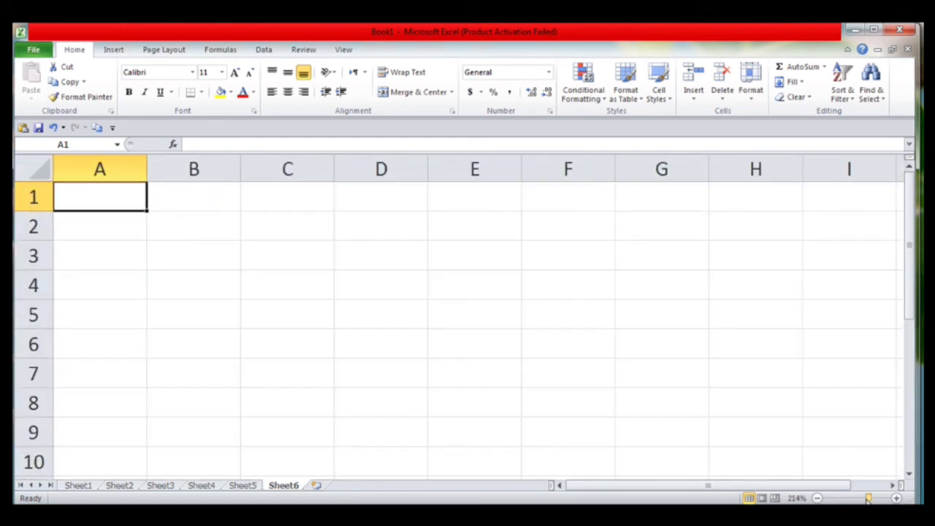